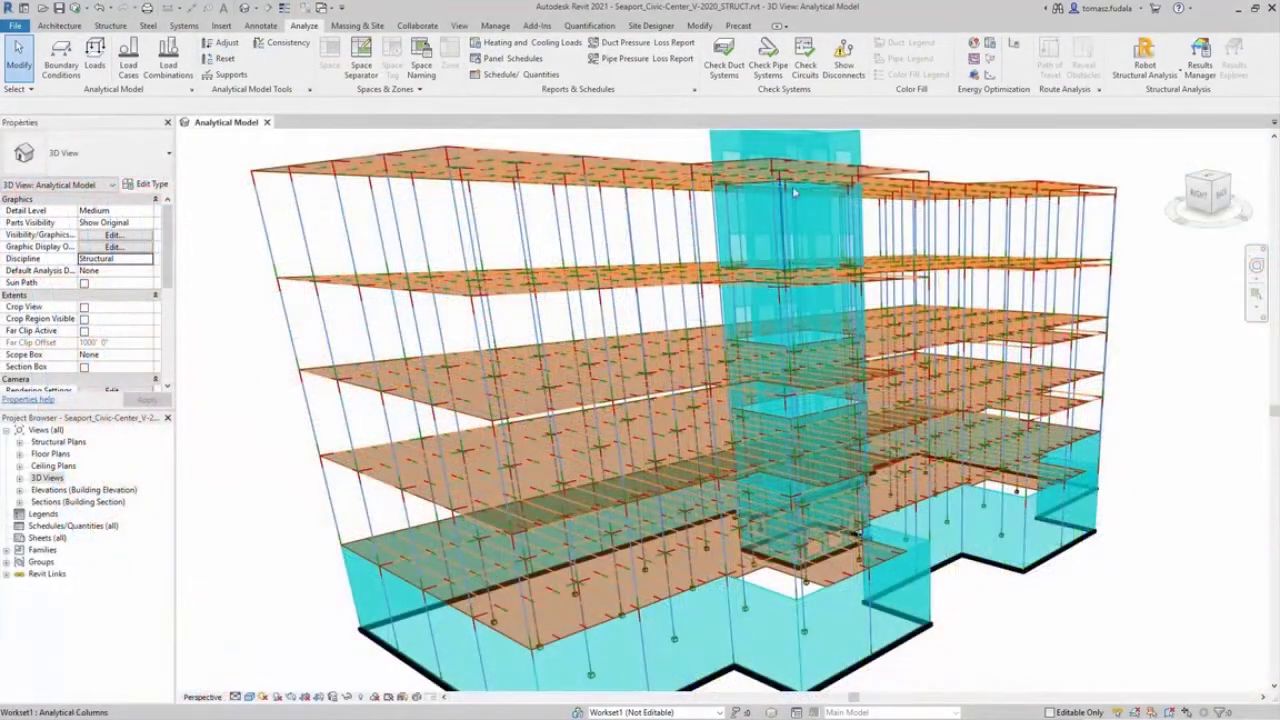
Send the analytical model to Robot Structural Analysis by direct integration and run the structural calculations there
left_click(1172, 78)
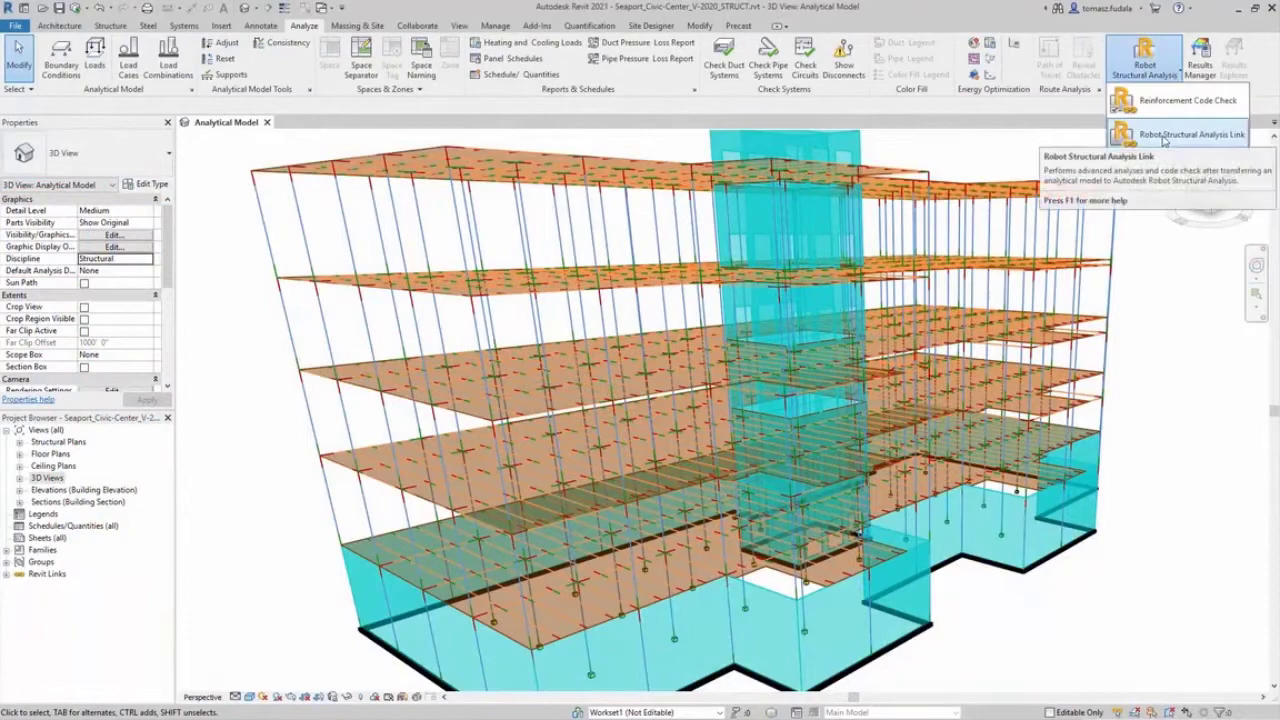
left_click(1164, 138)
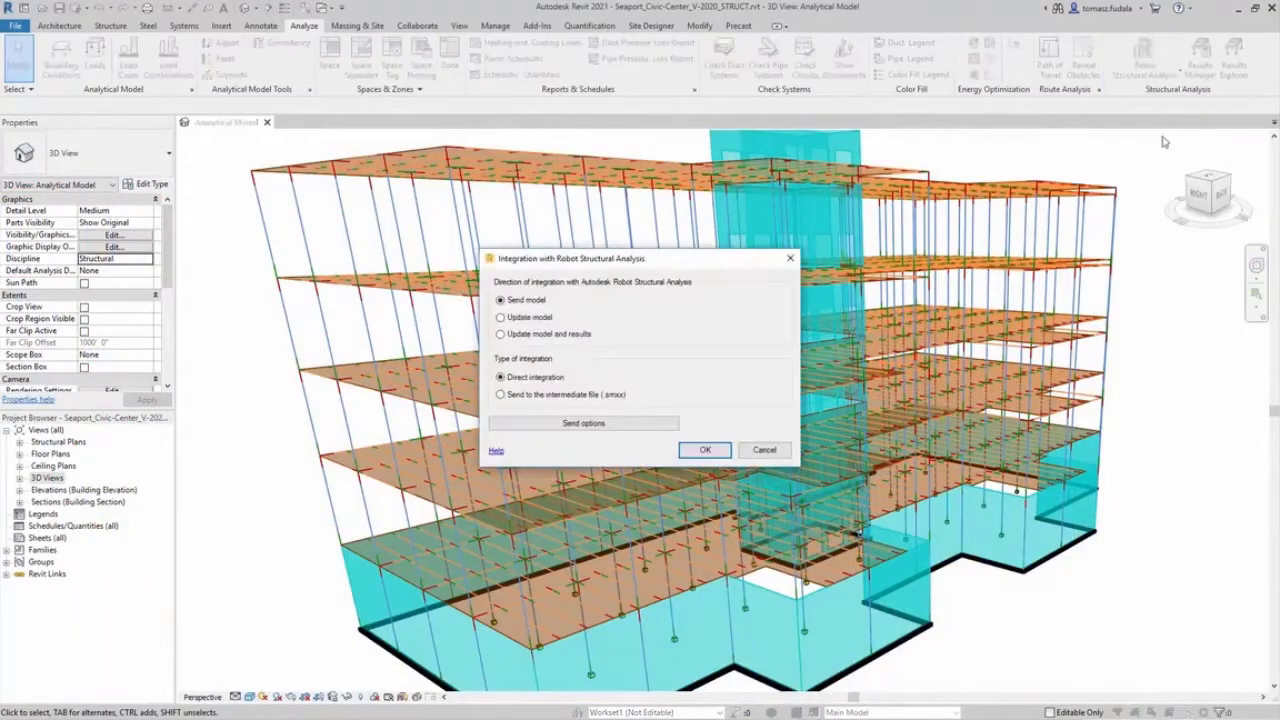
left_click(705, 451)
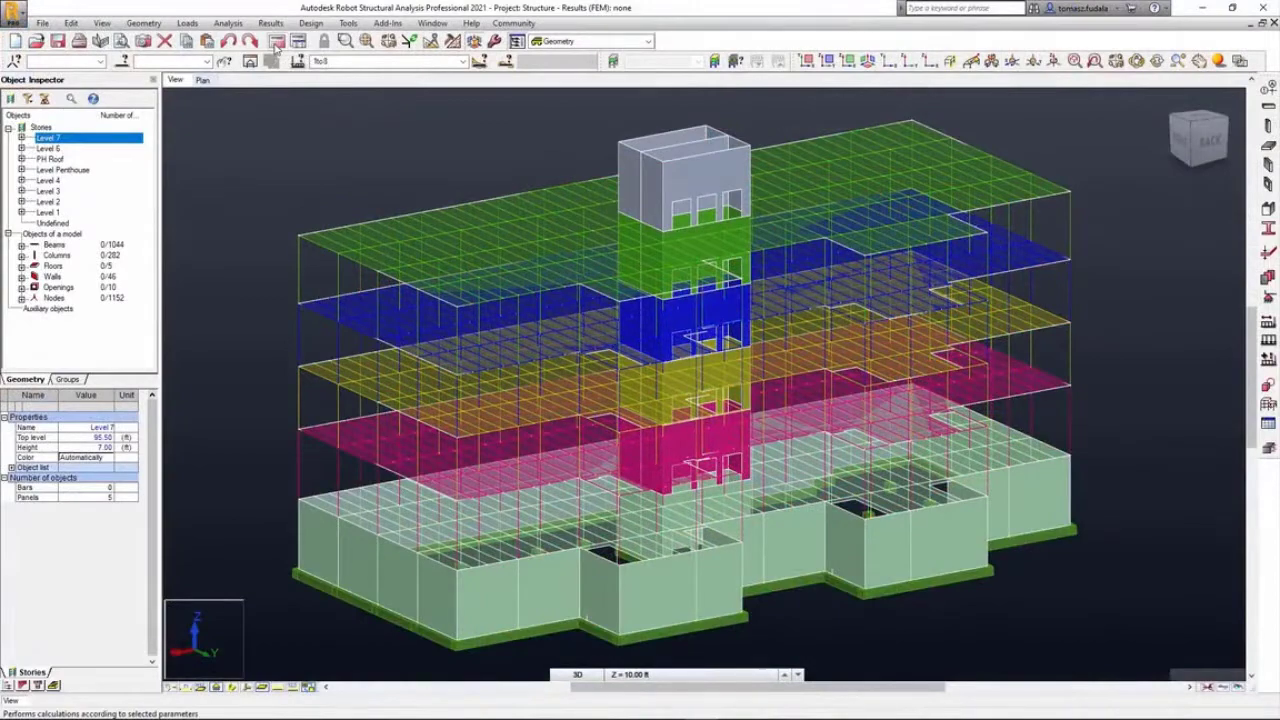
left_click(276, 45)
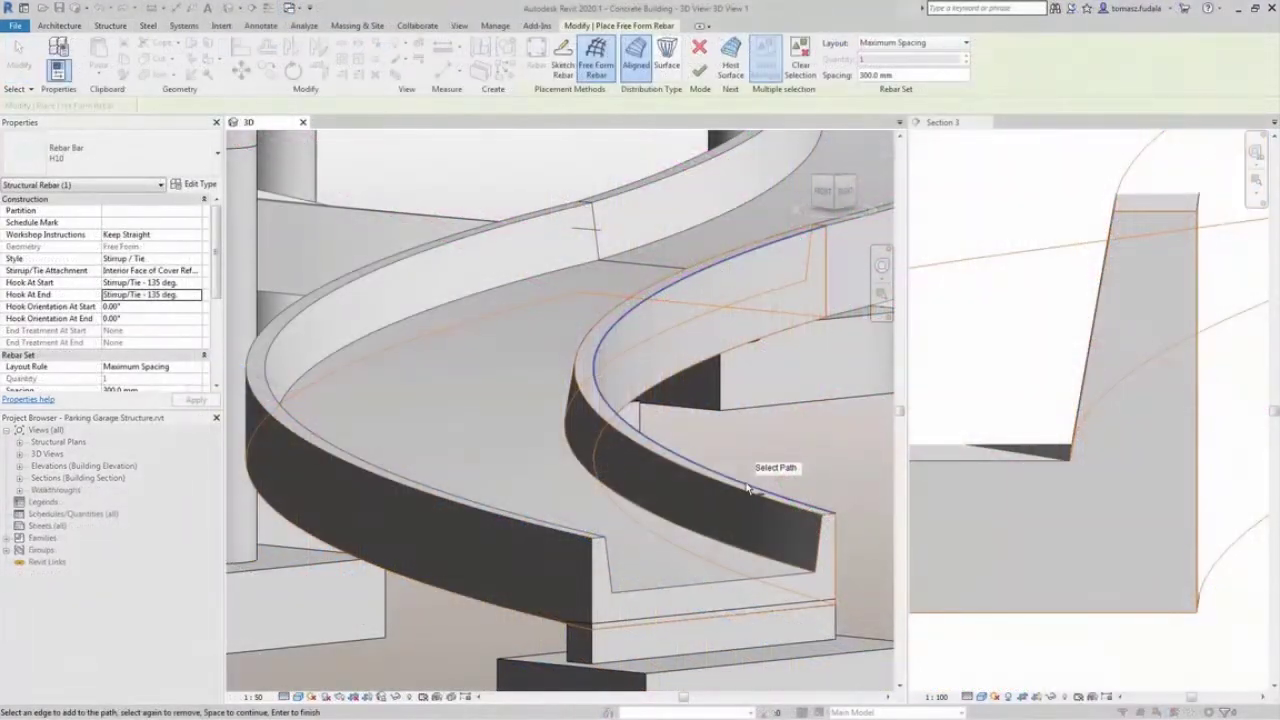
Finish the H10 free form stirrups along the curved ramp parapet in Revit, with a maximum spacing of 300 mm
left_click(700, 74)
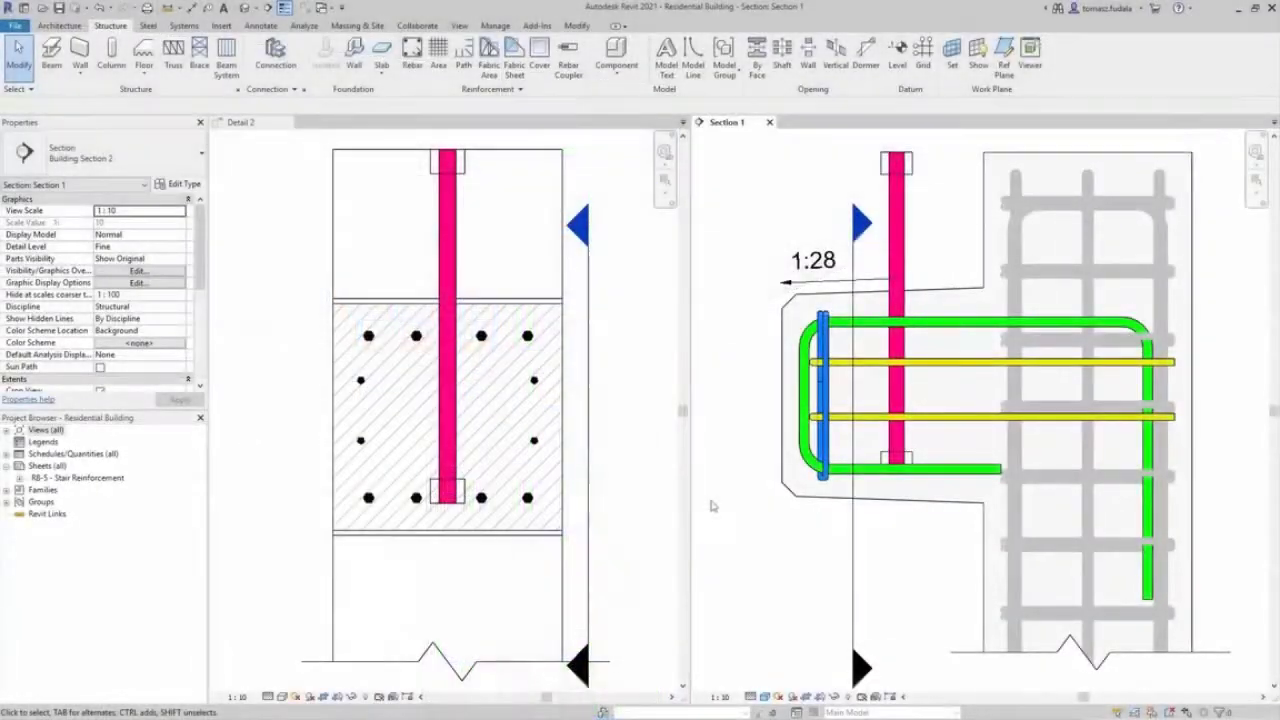
Tag the stirrup set in Section 1 with a multi-rebar annotation placed below the stirrups
left_click(822, 330)
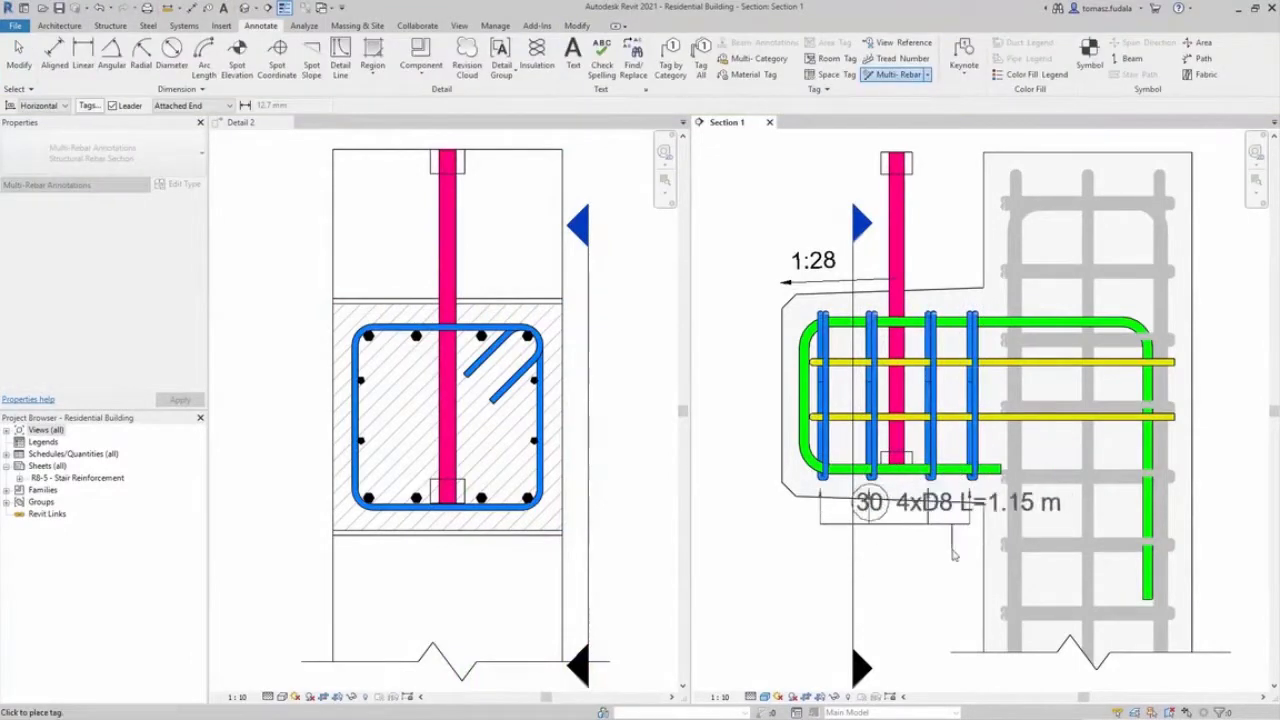
left_click(953, 556)
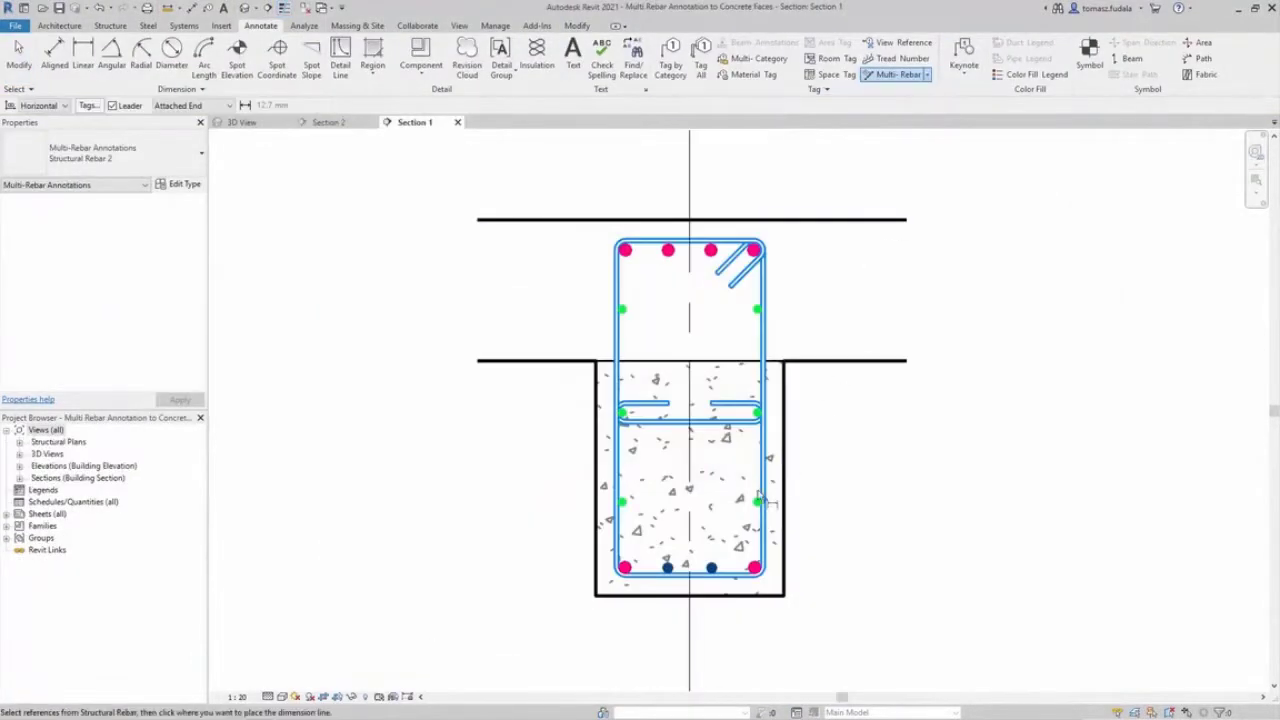
Add a Structural Rebar 2 multi-rebar annotation for the side bars of the concrete beam section
left_click(760, 501)
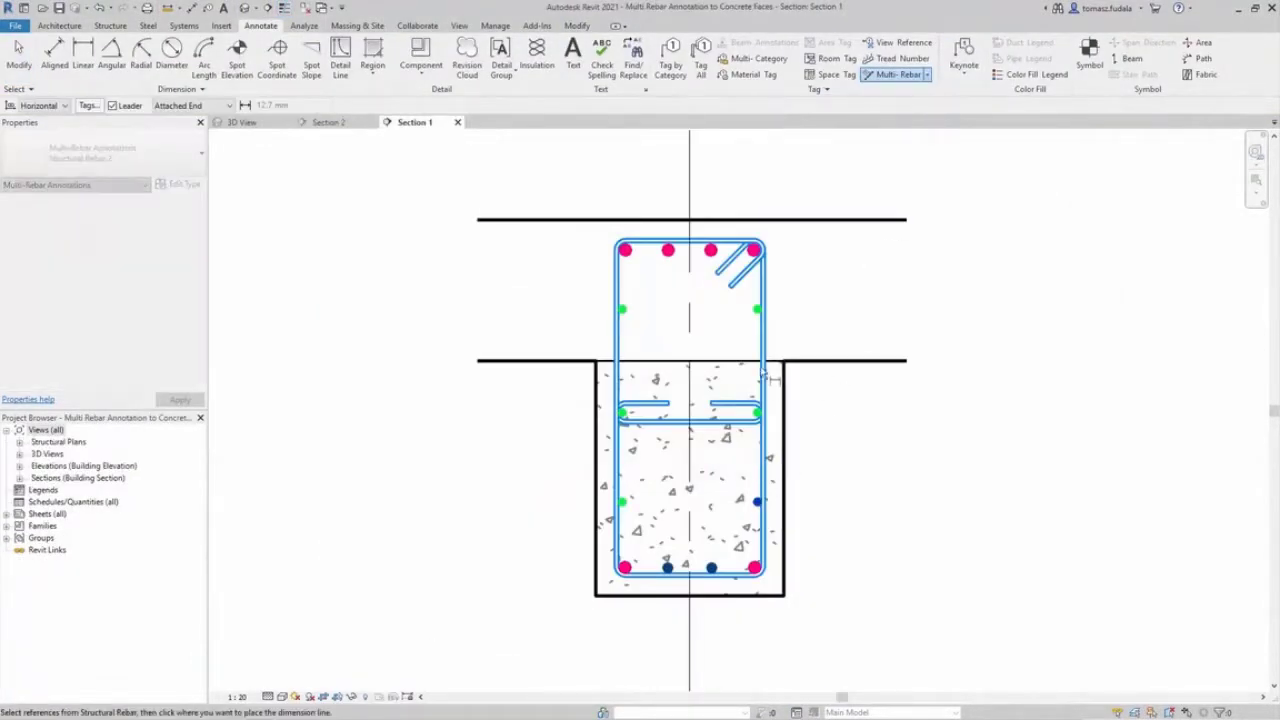
left_click(927, 577)
left_click(951, 486)
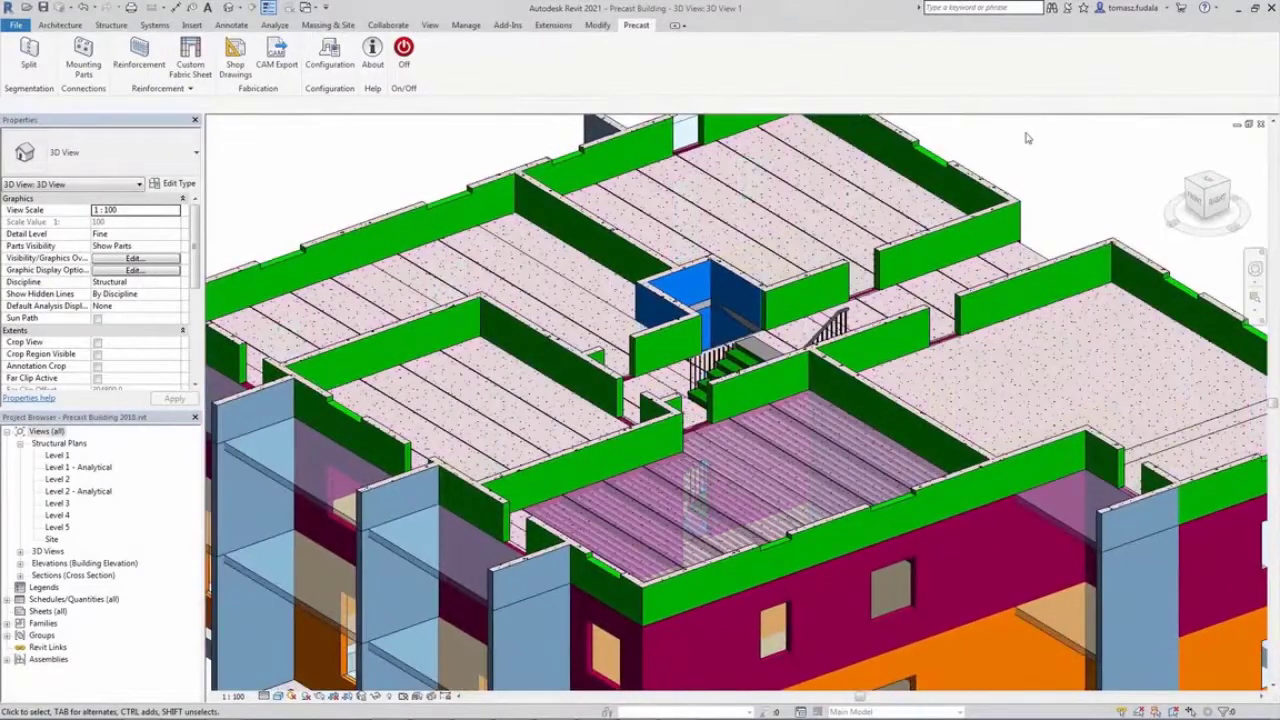
Select the two adjoining undivided floor slab parts in the large corner room and bring up the precast tools
scroll(1031, 206, "up", 3)
left_click(1050, 437)
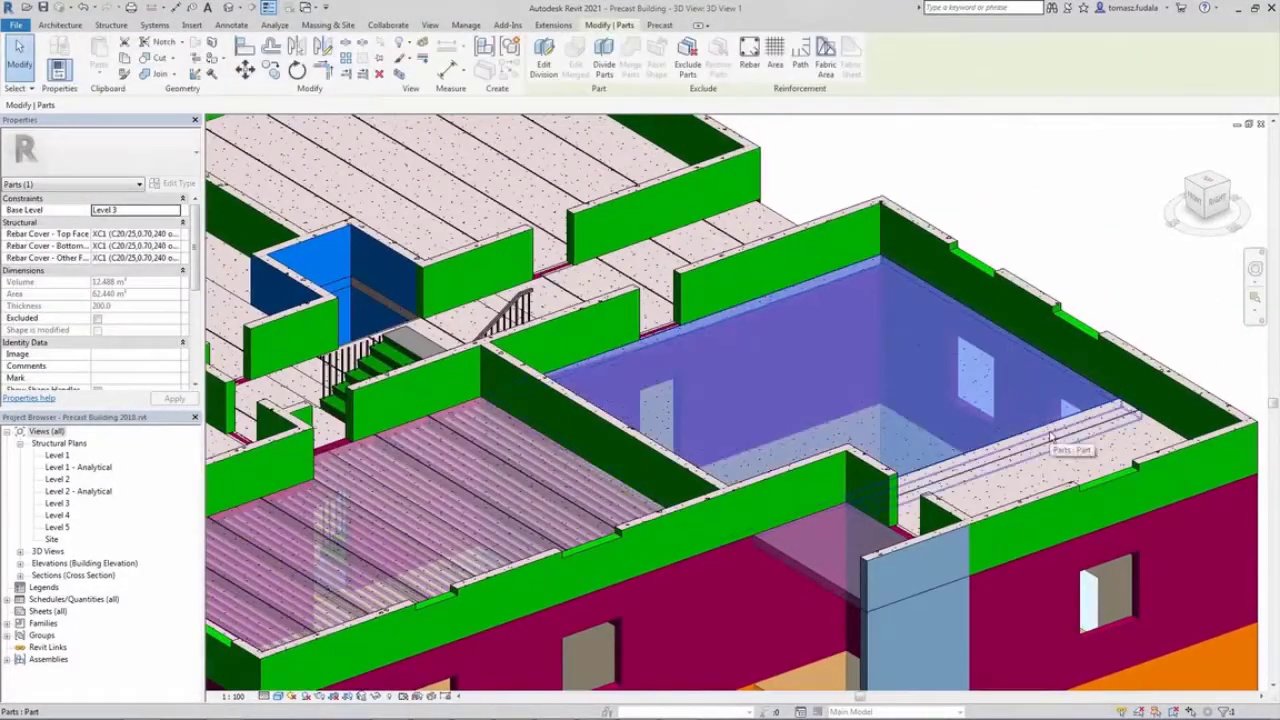
left_click(1055, 458, "ctrl")
left_click(660, 25)
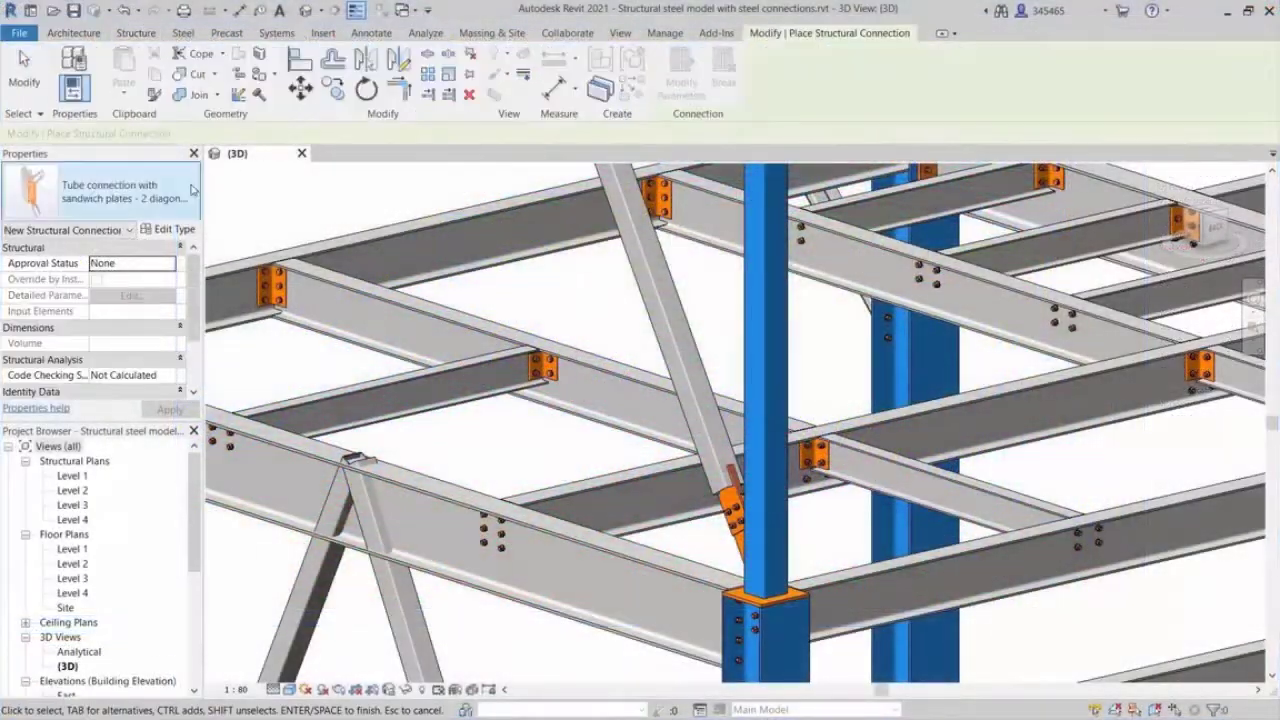
Join the IPE400 beam and its two tube diagonals with a 2-diagonal sandwich plate tube connection, setting the gusset's number of bolts along to 3
left_click(193, 190)
scroll(240, 430, "down", 10)
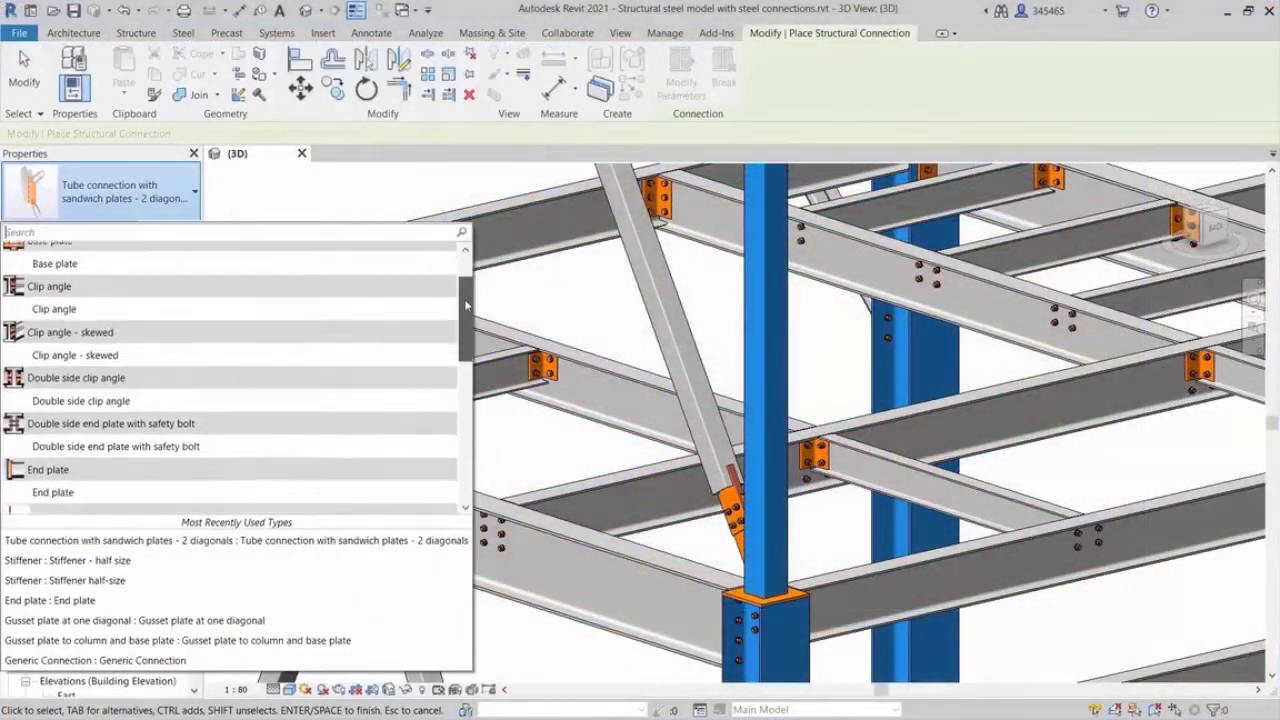
left_click(260, 505)
left_click(261, 514)
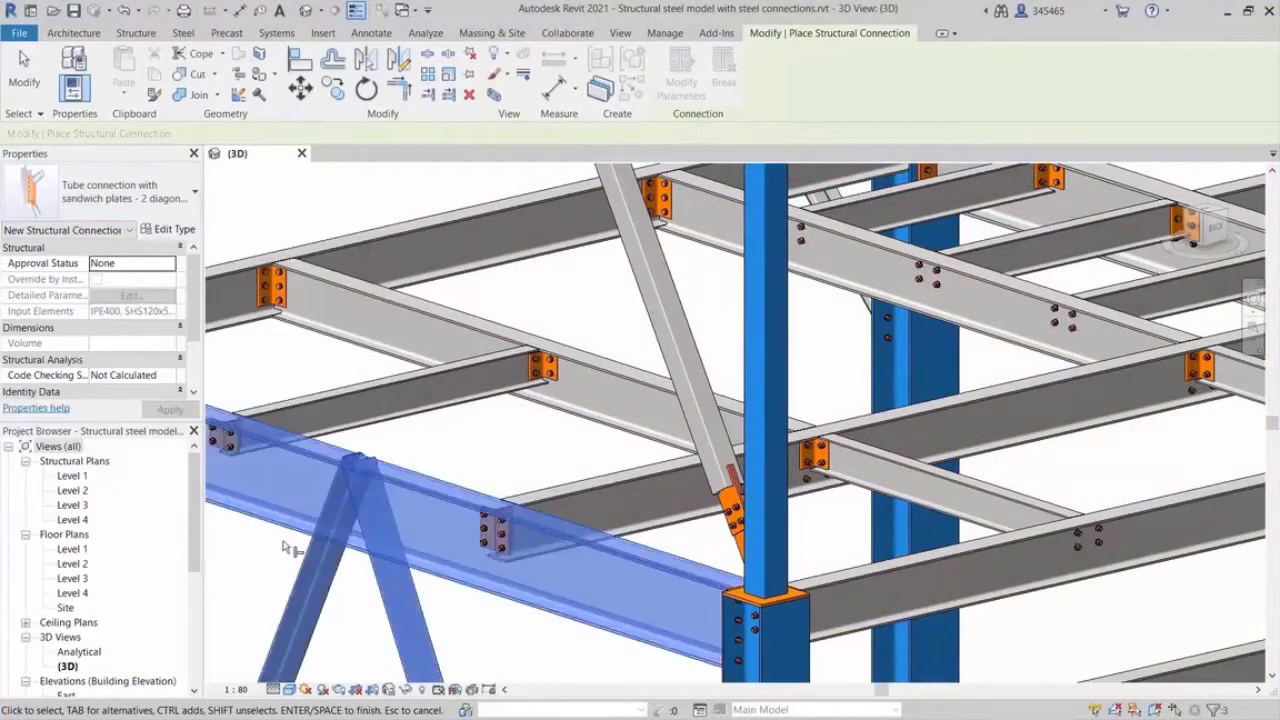
key("Return")
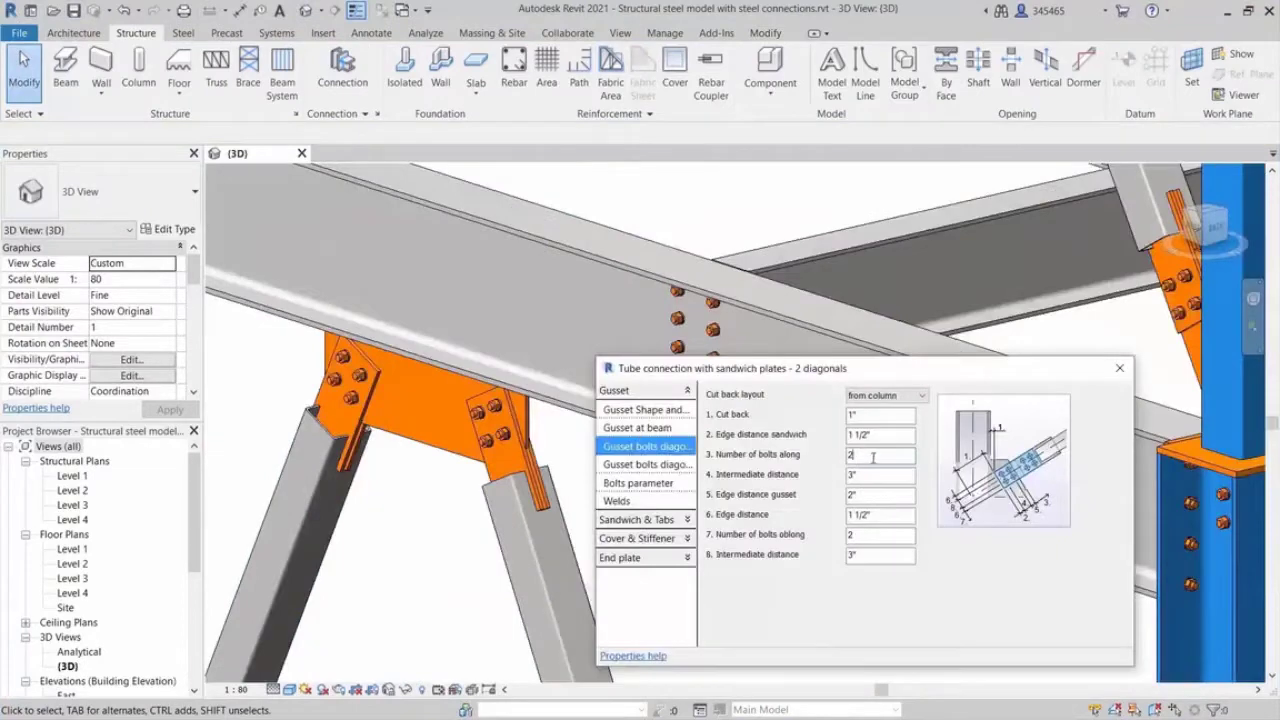
type("3")
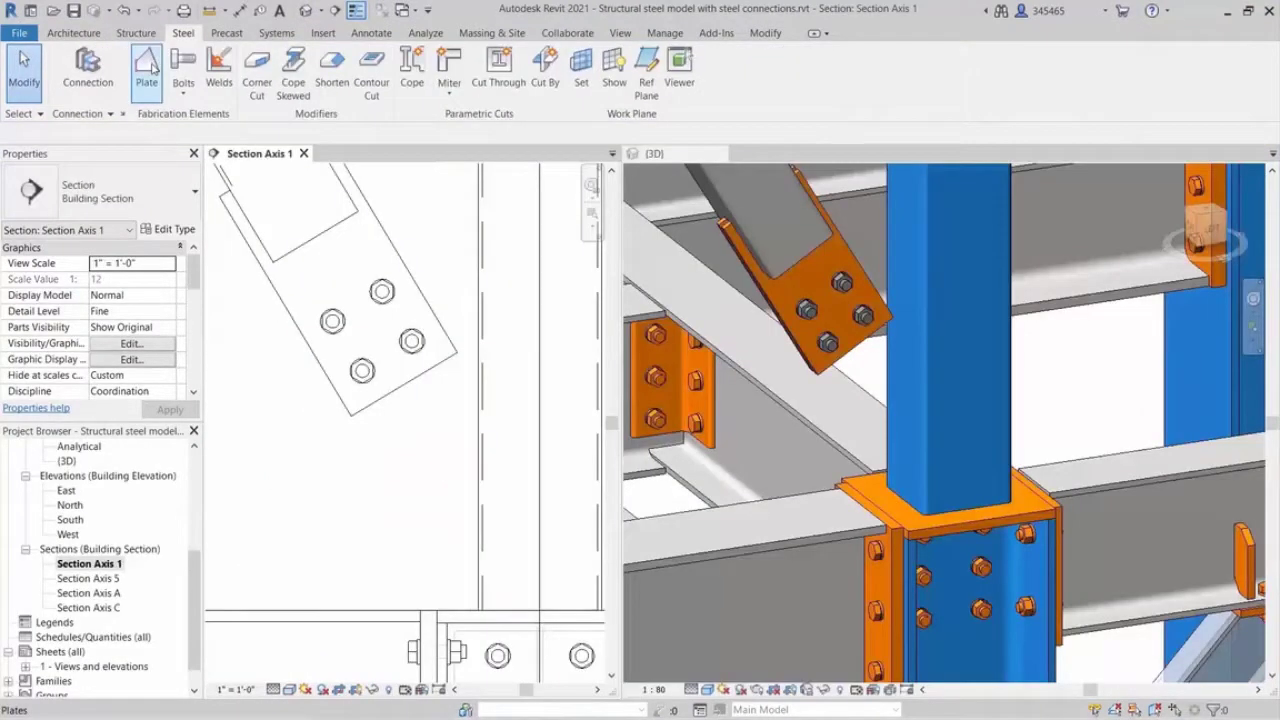
Create a five-sided steel gusset plate between the bolted end of the diagonal and the column in Section Axis 1
left_click(147, 66)
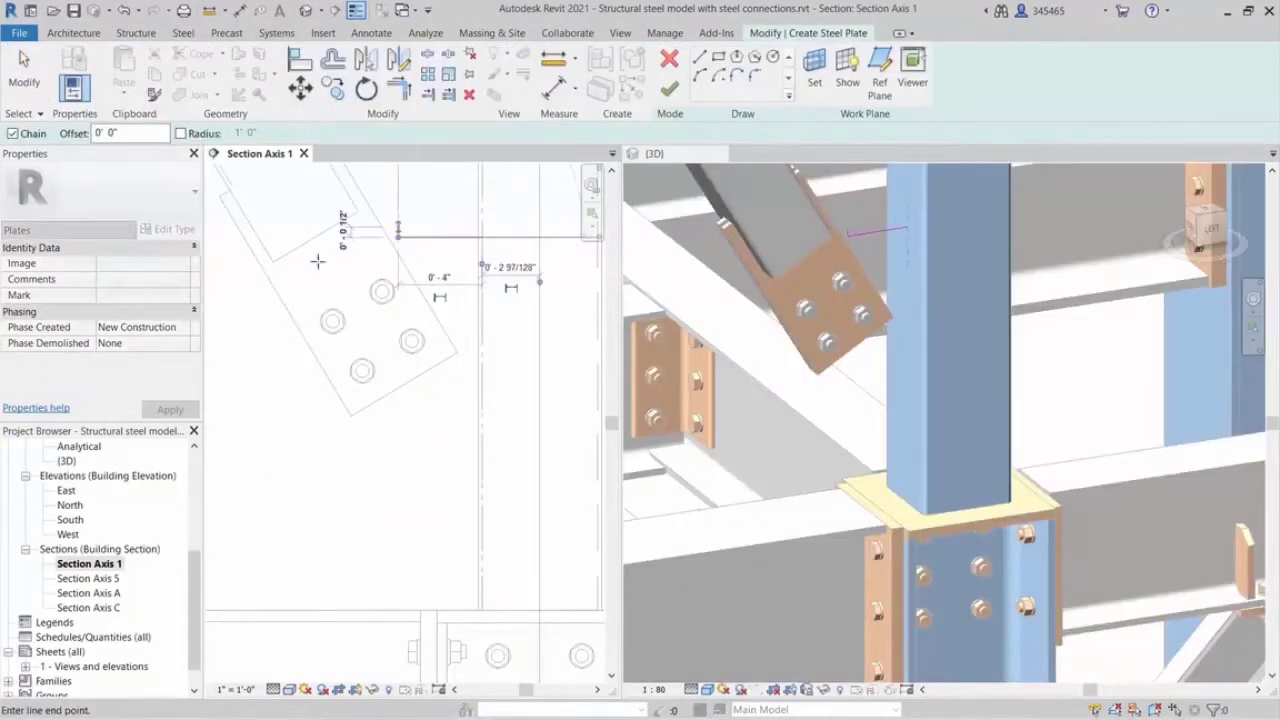
left_click(272, 303)
left_click(426, 560)
left_click(482, 560)
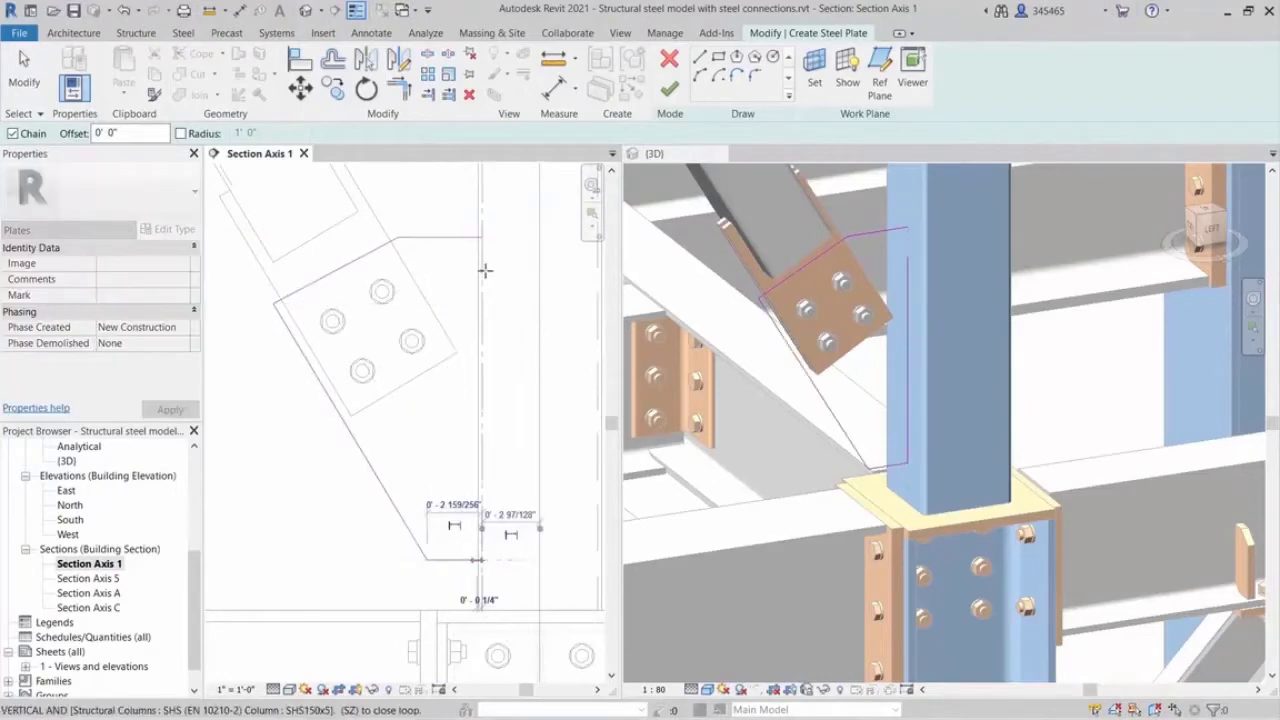
left_click(482, 238)
left_click(669, 90)
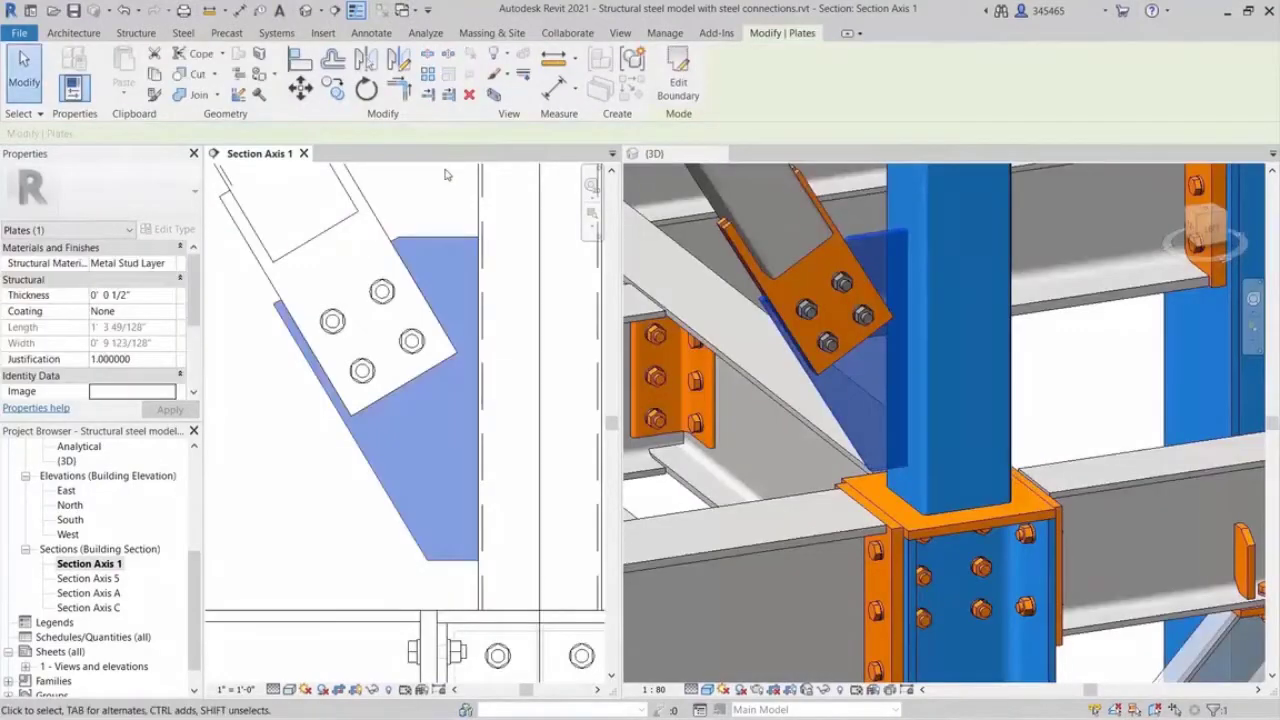
key("Escape")
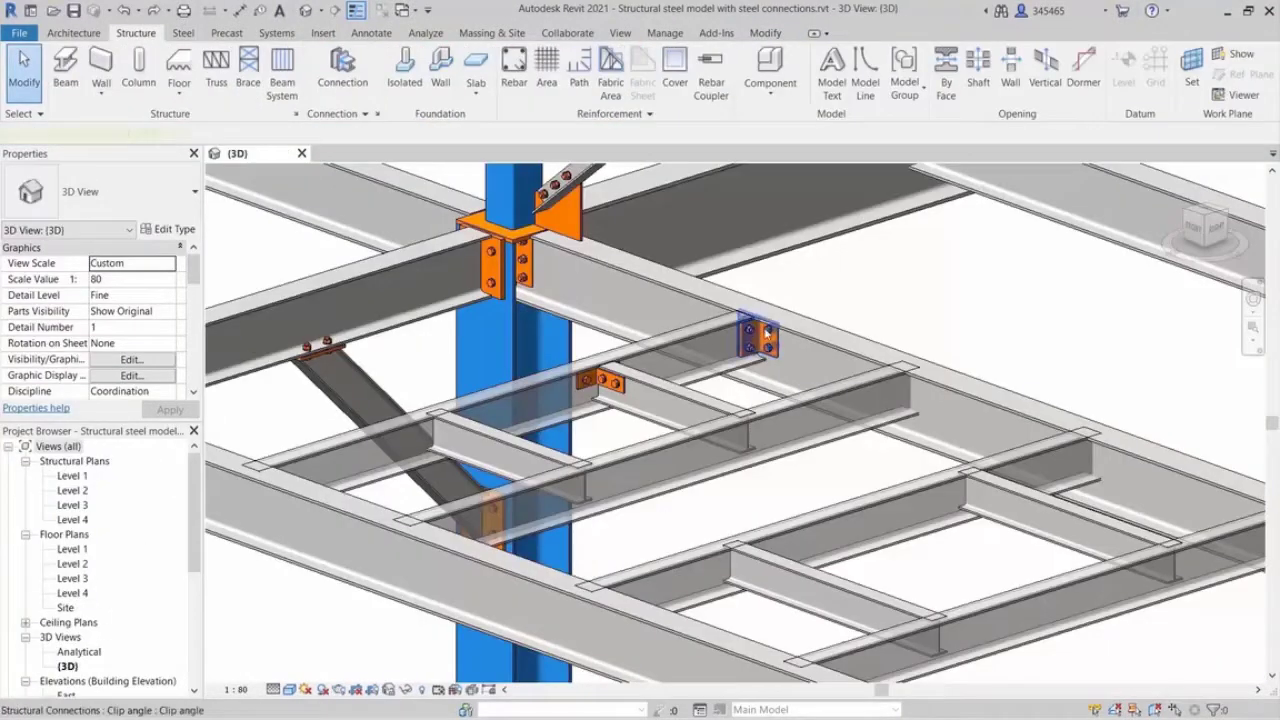
Propagate the clip angle connection between the IPE270 and IPE180 beams to all matching joints
left_click(765, 333)
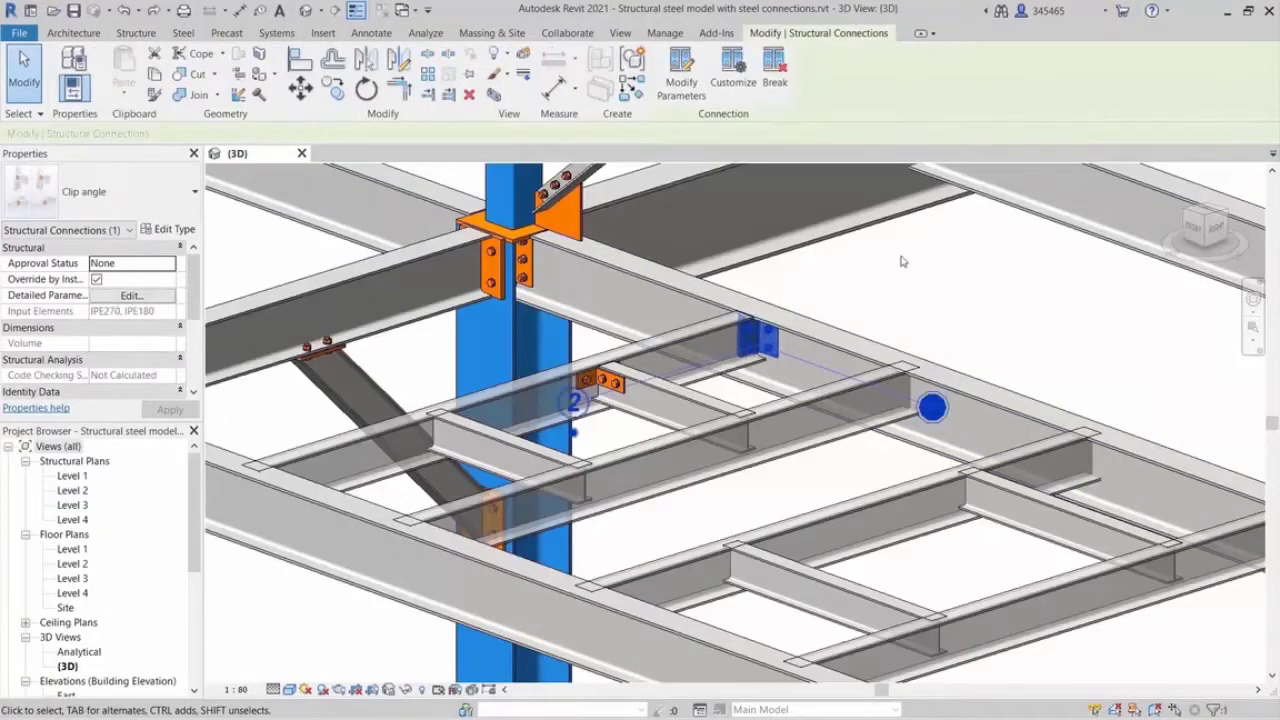
right_click(909, 258)
left_click(1063, 338)
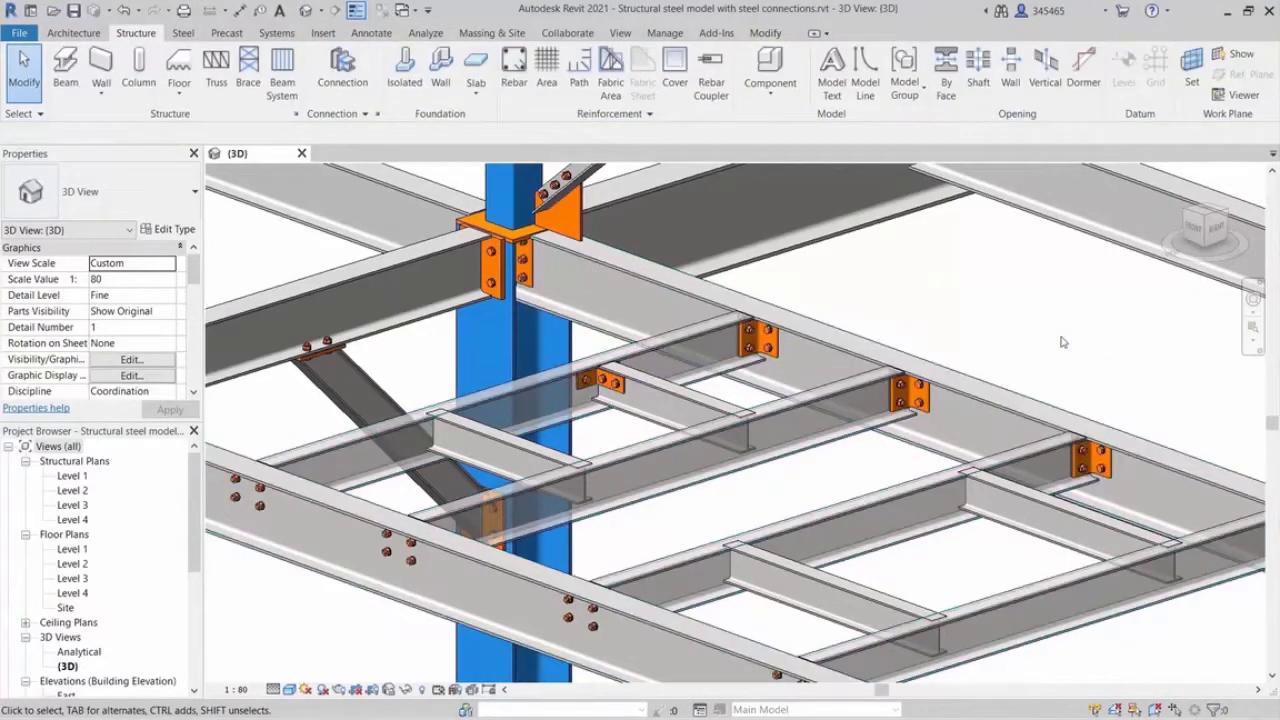
Propagate the skewed clip angle connection between the IPE180 and IPE140 beams to the matching joints
left_click(610, 390)
right_click(884, 252)
left_click(1020, 336)
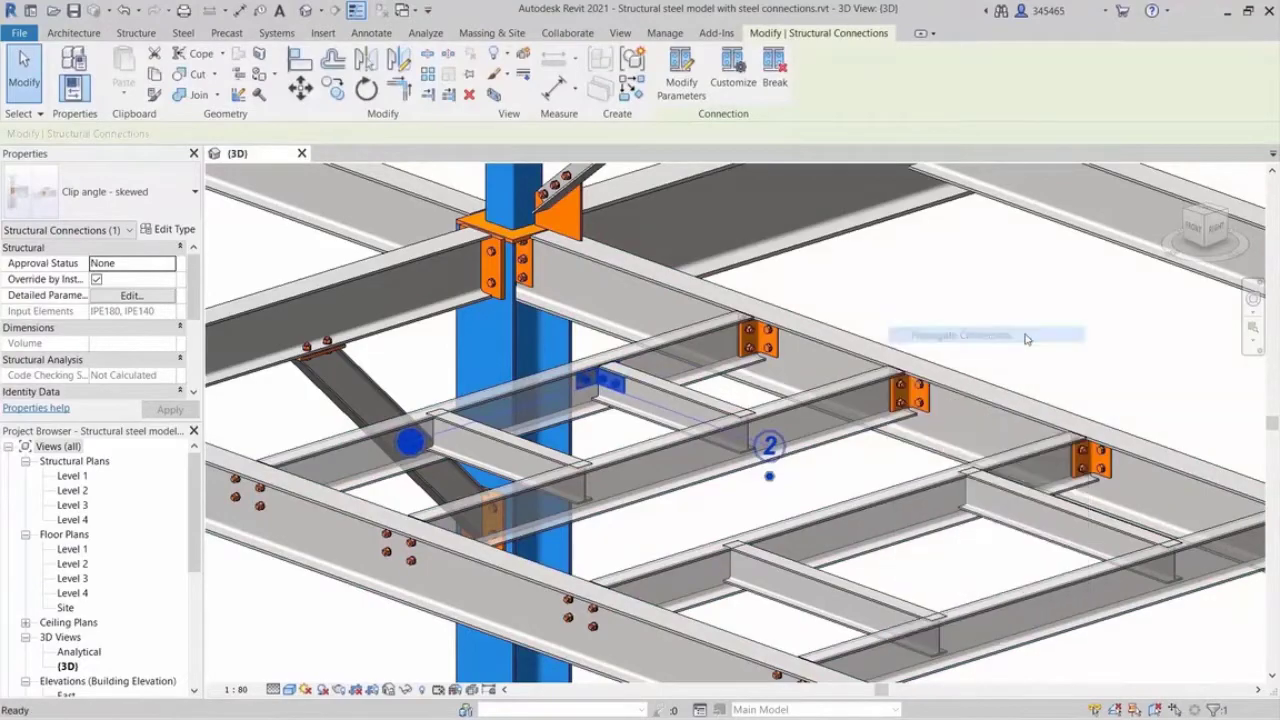
left_click(1025, 340)
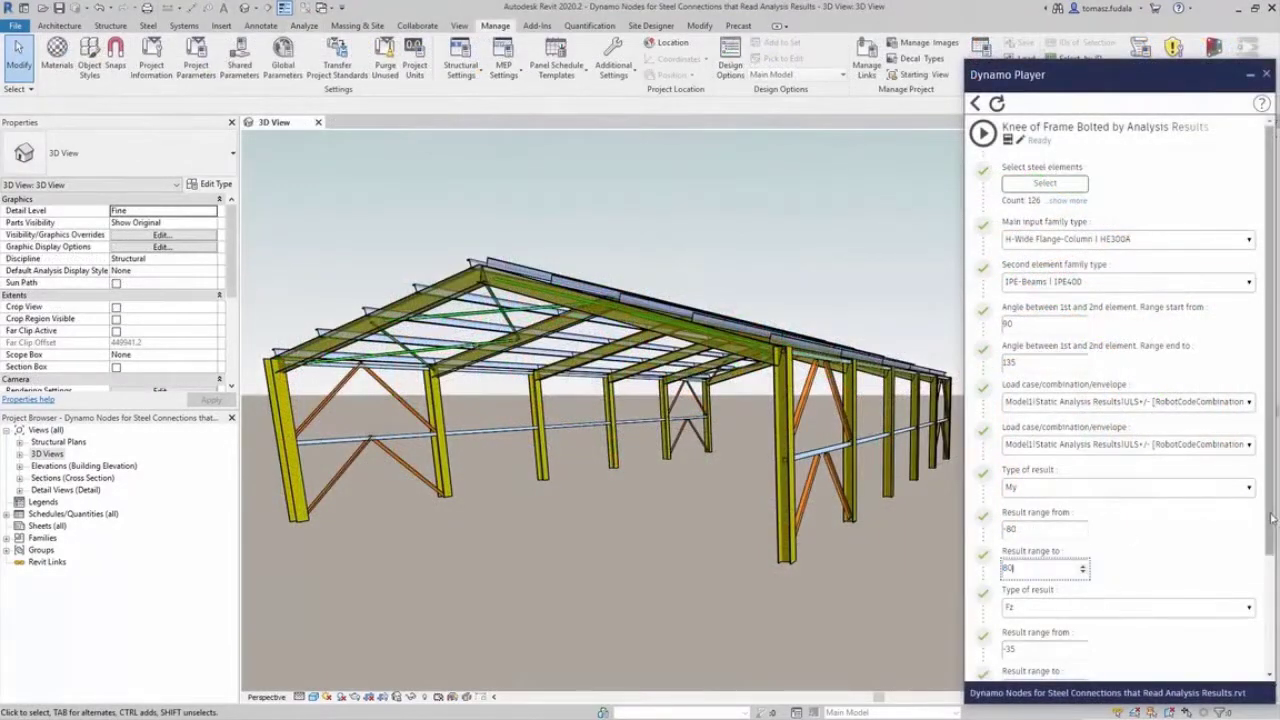
Choose the Type1 bolted knee of frame connection with haunch for the Dynamo Player script and run it
scroll(1272, 518, "down", 3)
left_click(1249, 600)
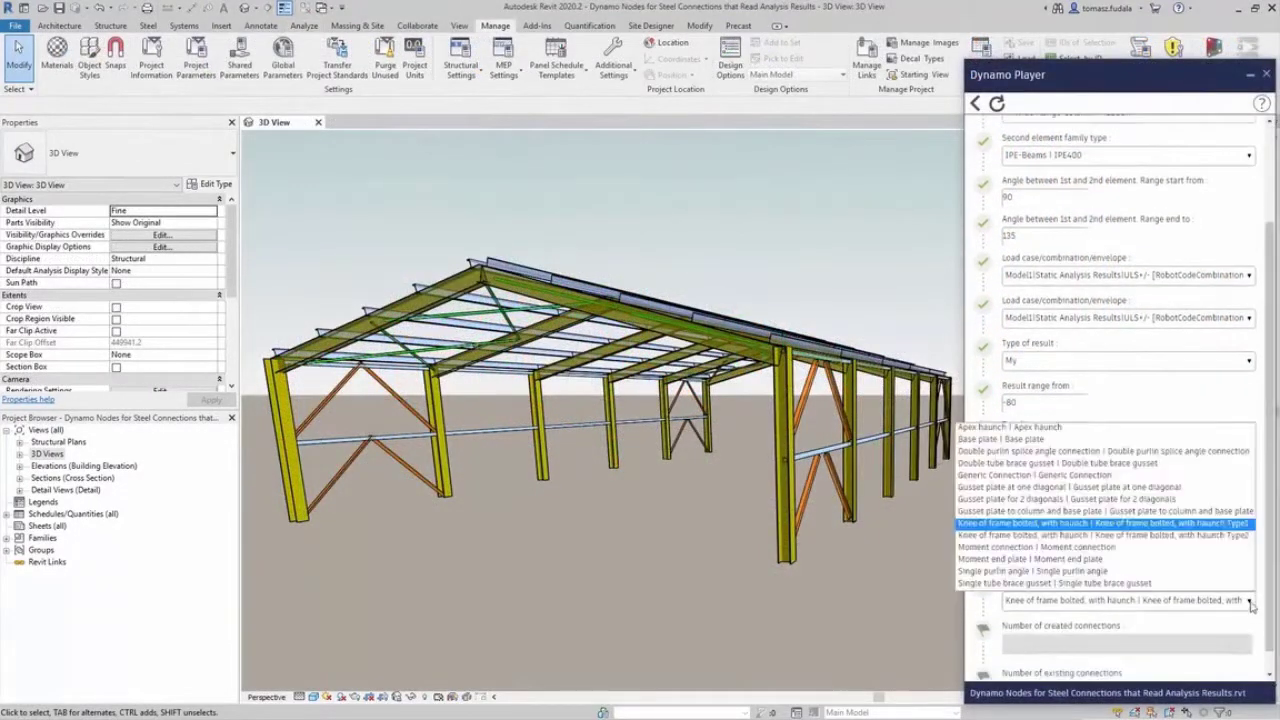
left_click(1253, 527)
scroll(1243, 533, "up", 3)
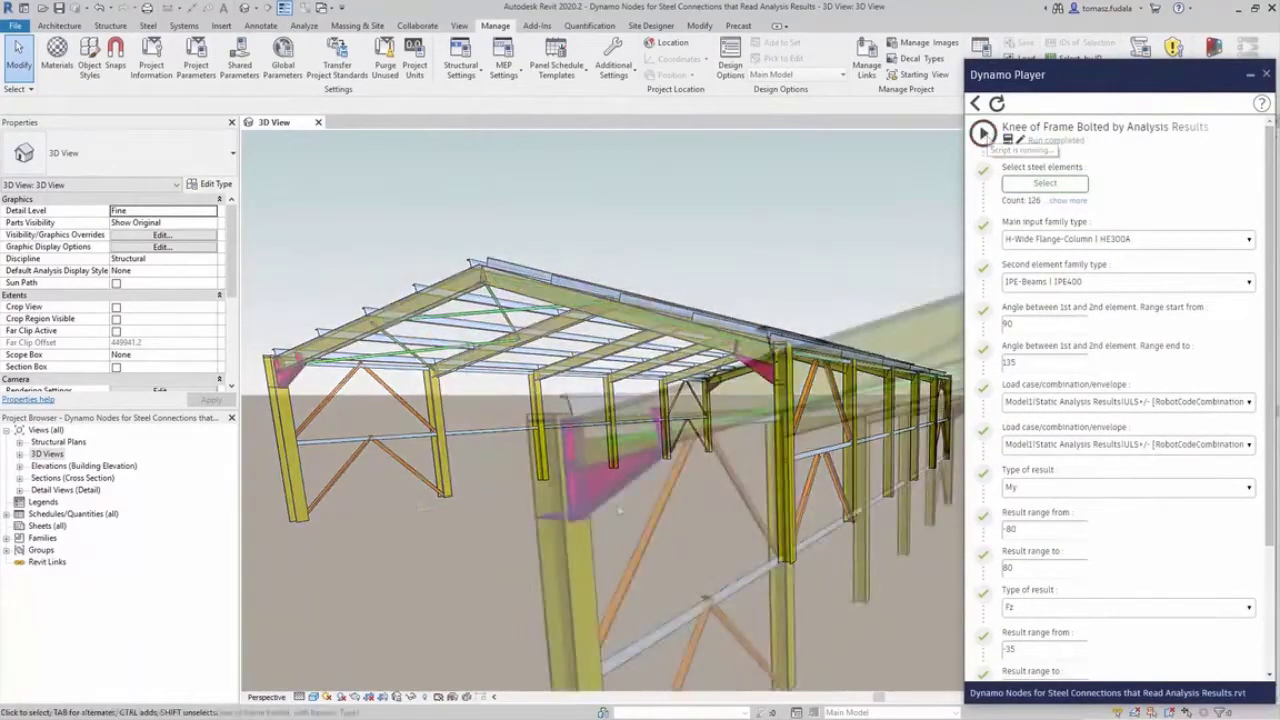
Examine the haunch, apex and base plate connections by flying through the steel hall frame
scroll(679, 526, "up", 5)
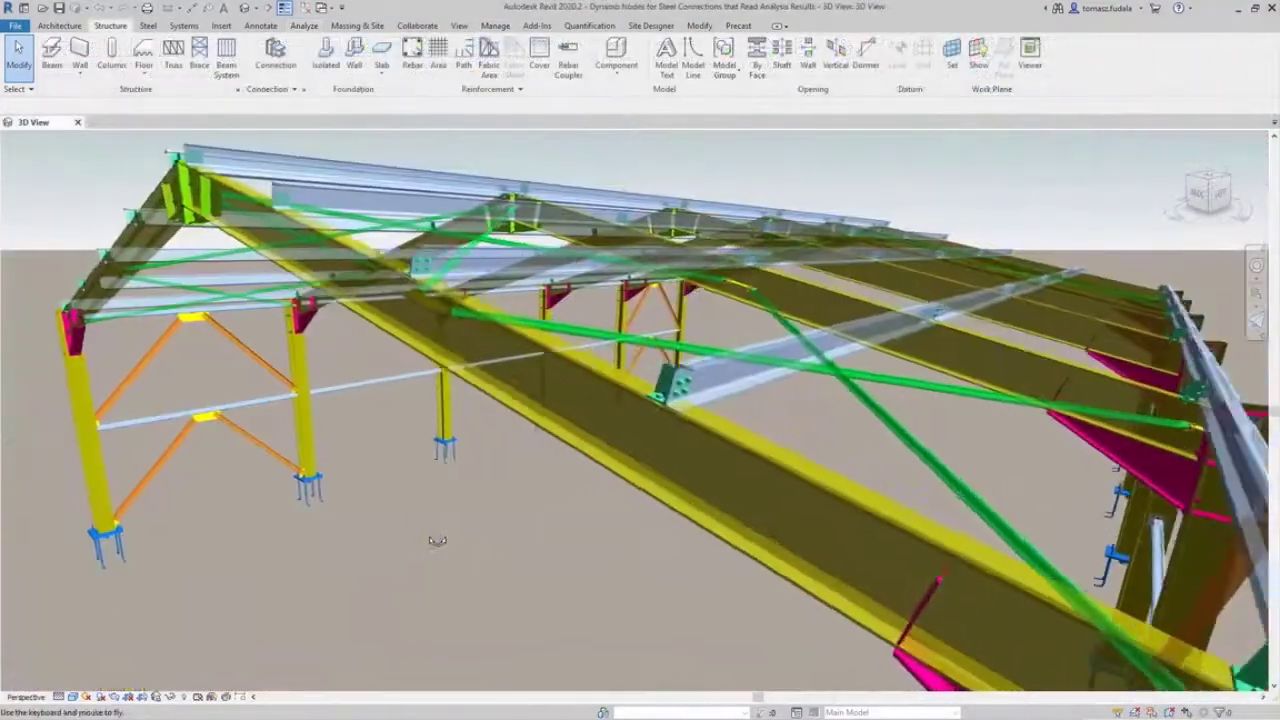
key("Up")
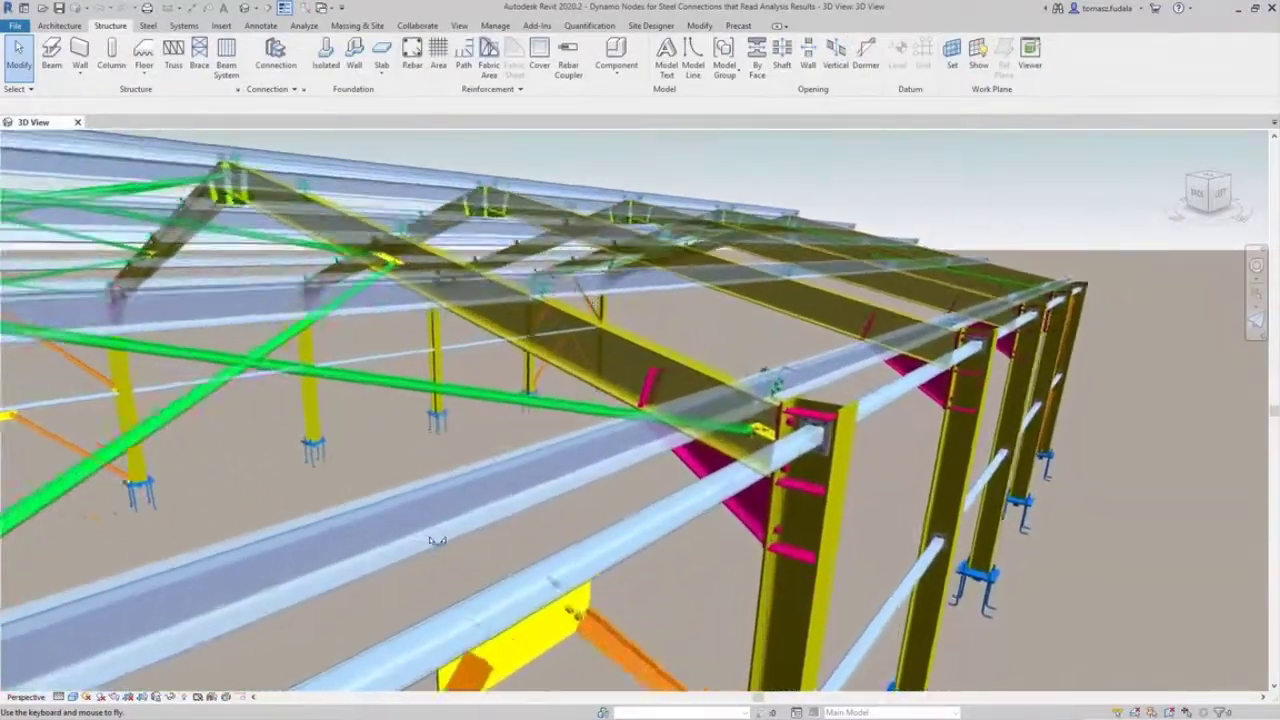
key("Up")
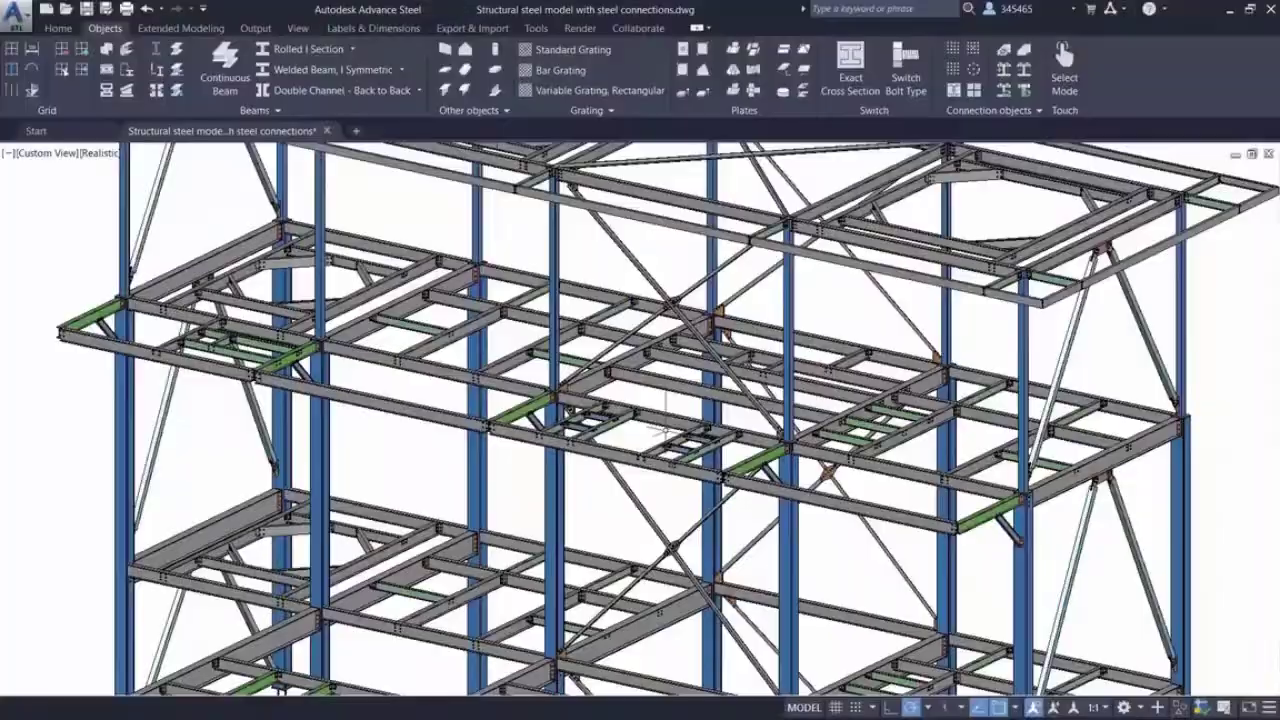
Switch to Advance Steel and examine the steel model's connections and the dimensions on the beam fabrication drawing
scroll(667, 423, "up", 5)
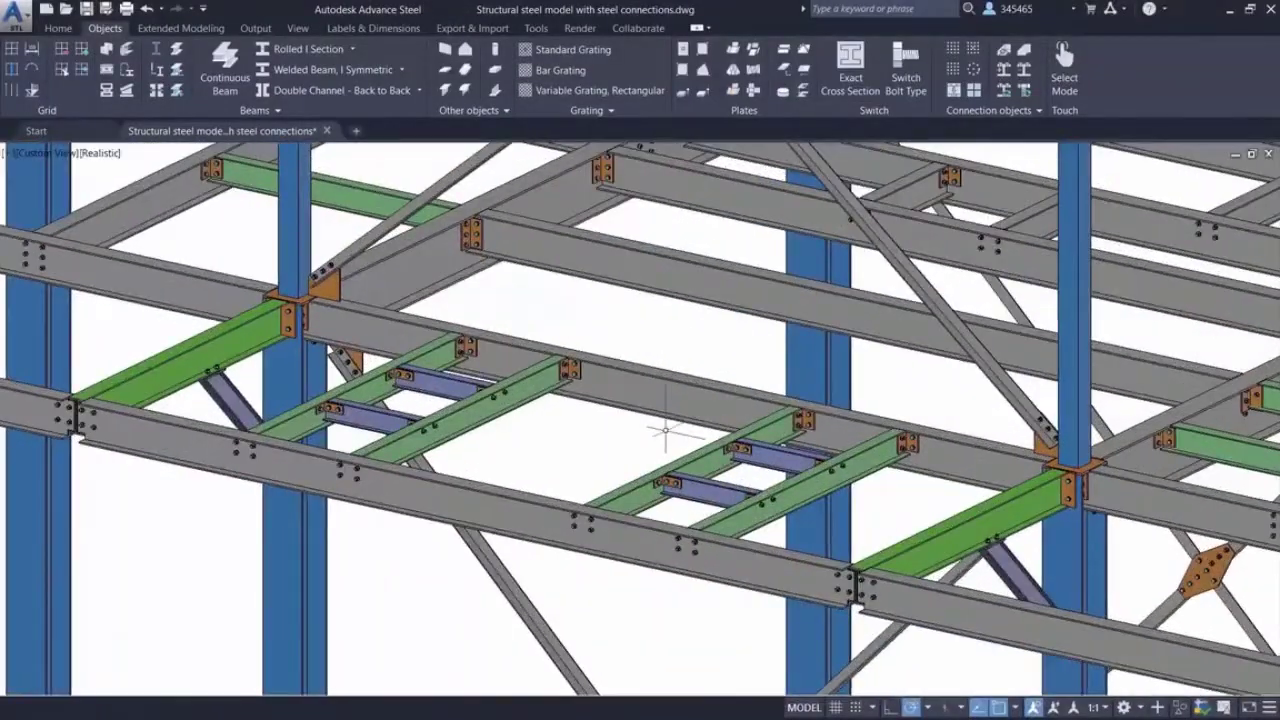
middle_click_drag(667, 430, 1252, 298, "shift")
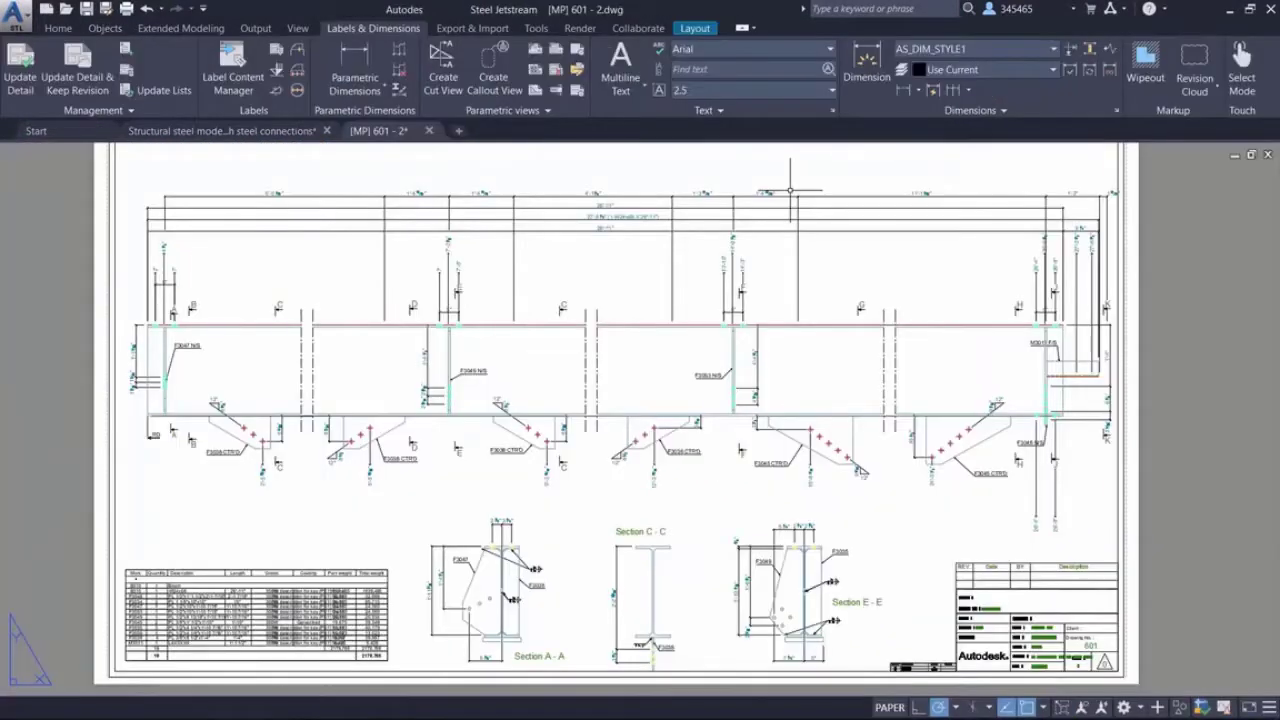
scroll(790, 189, "up", 3)
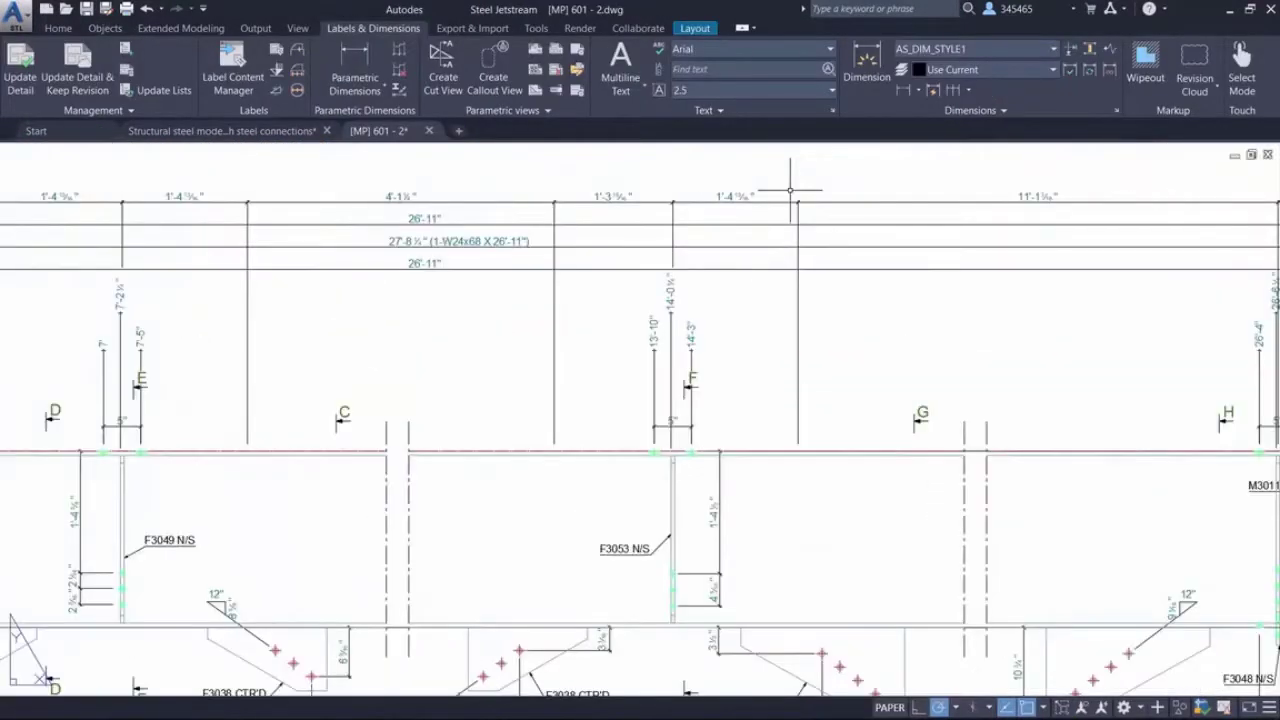